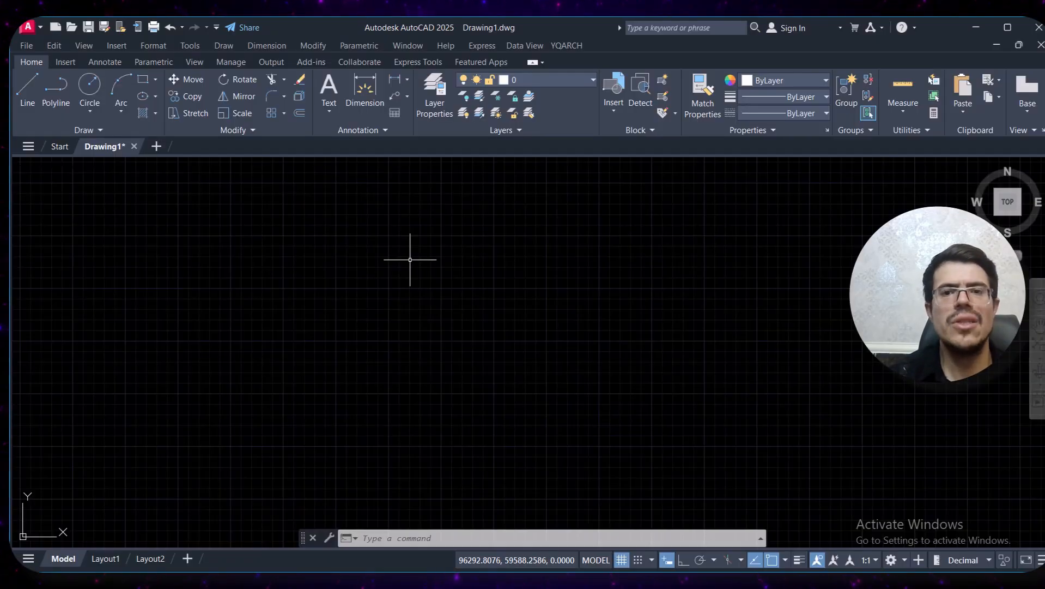
click(565, 46)
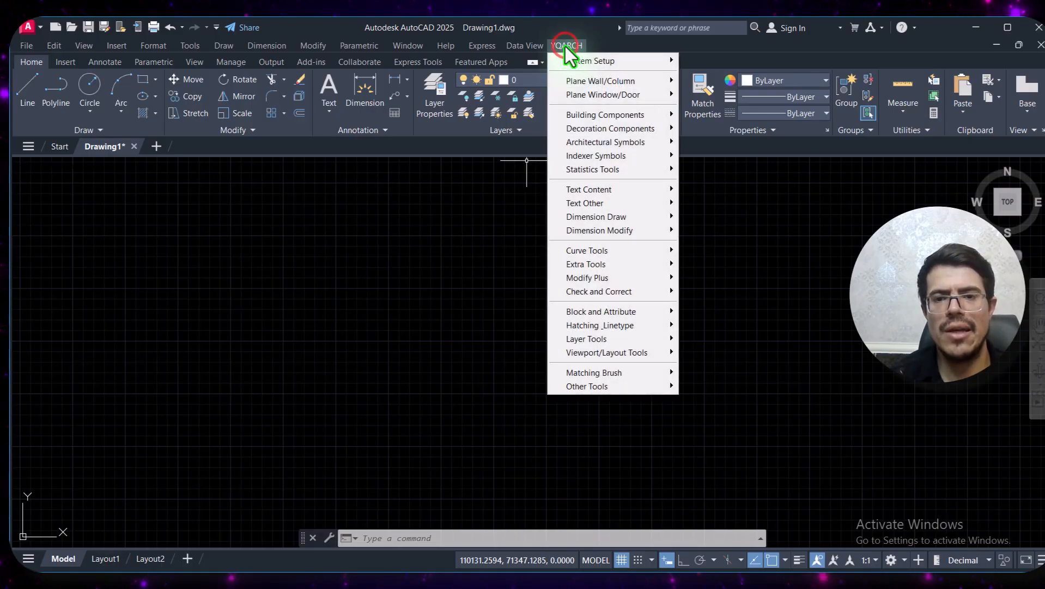
mouse_move(591, 83)
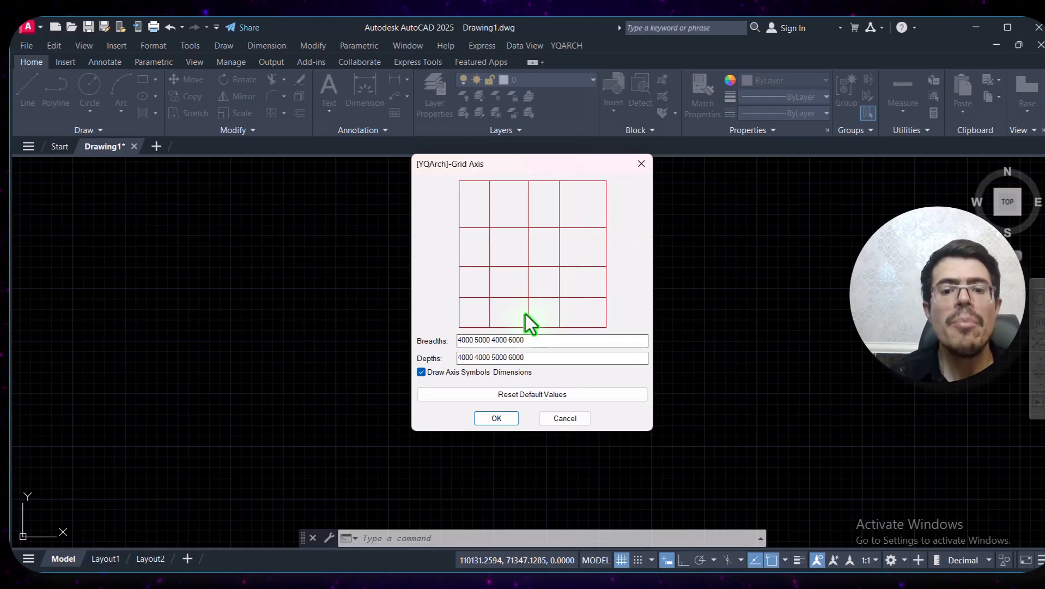
click(474, 340)
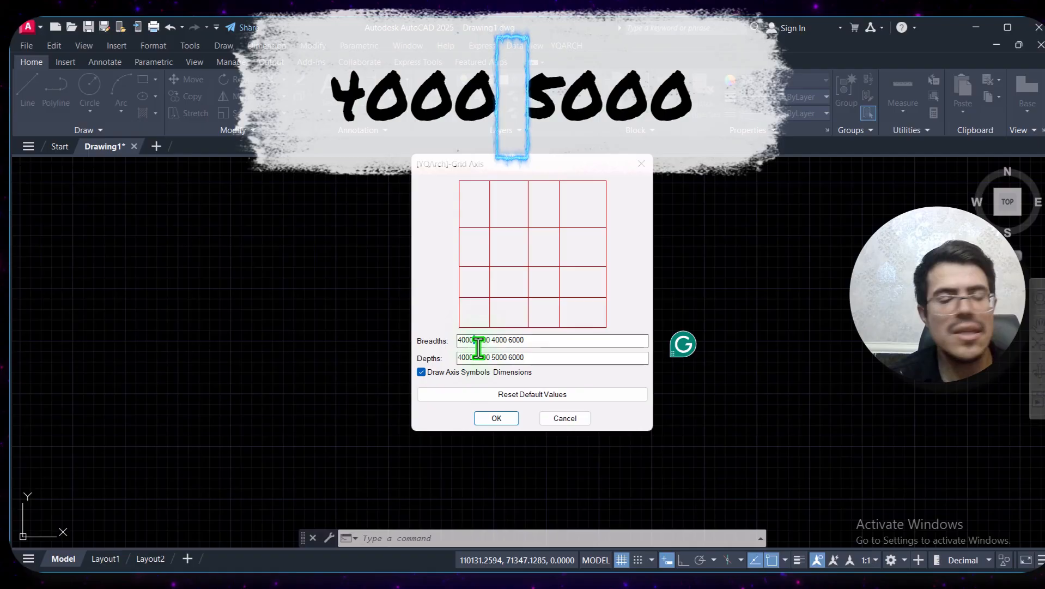
click(512, 340)
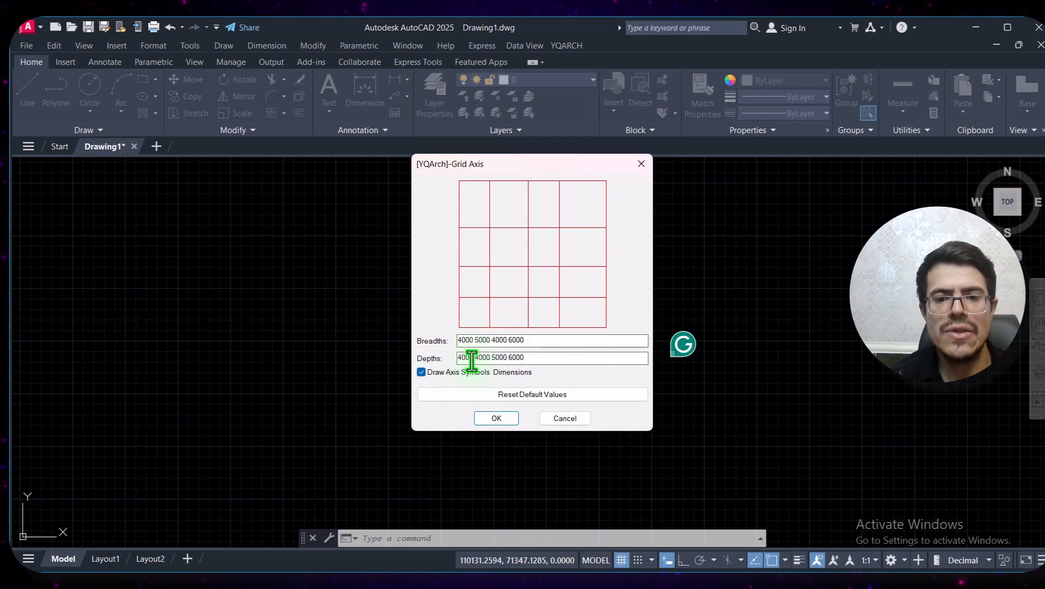
click(469, 327)
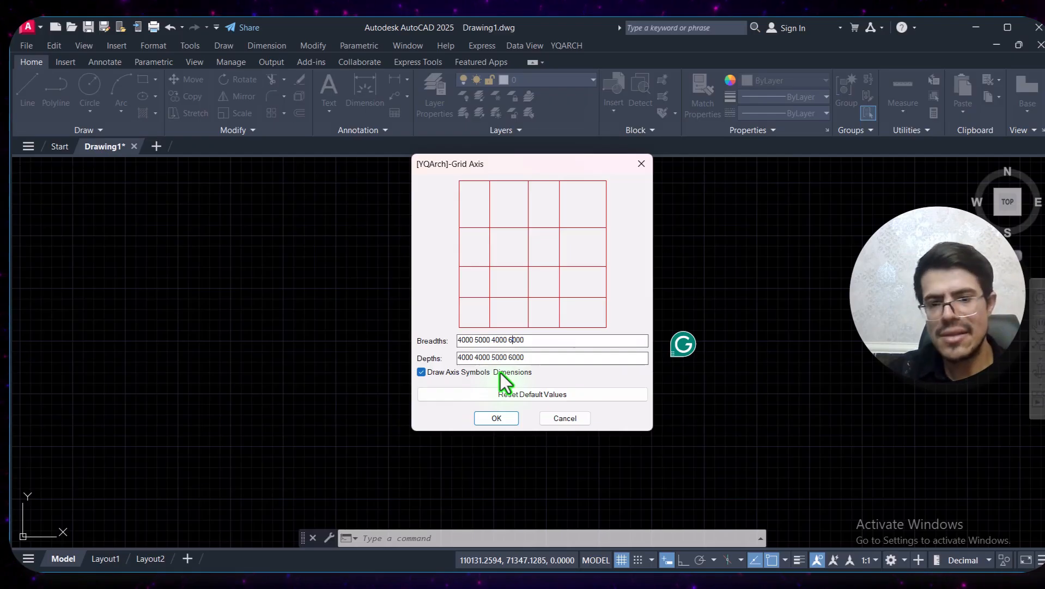
click(496, 418)
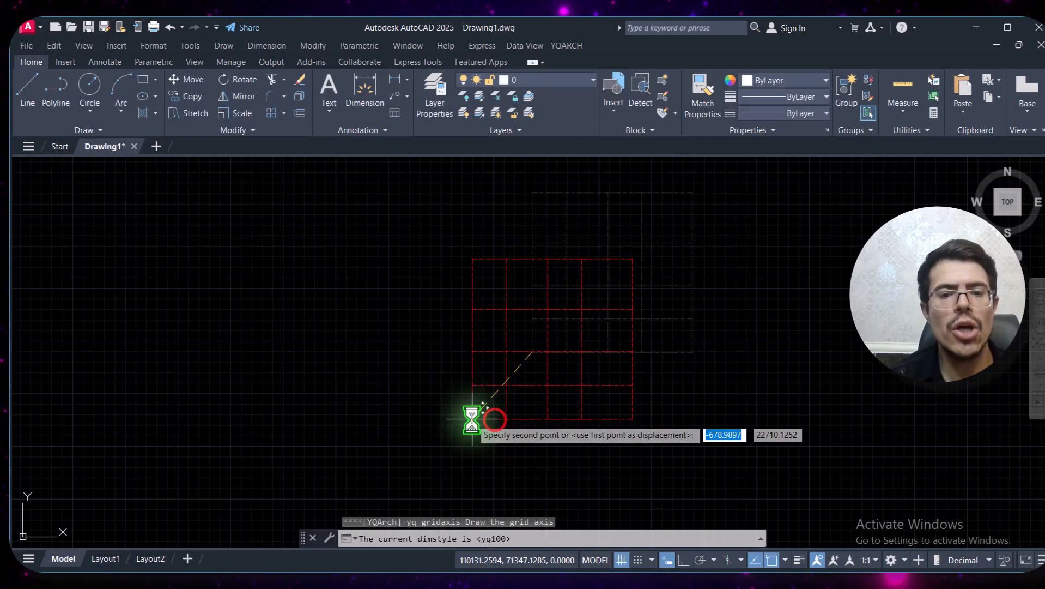
click(275, 415)
- Examine the placed grid's axis bubbles, bay dimensions and overall dimensions
scroll(244, 237, up, 4)
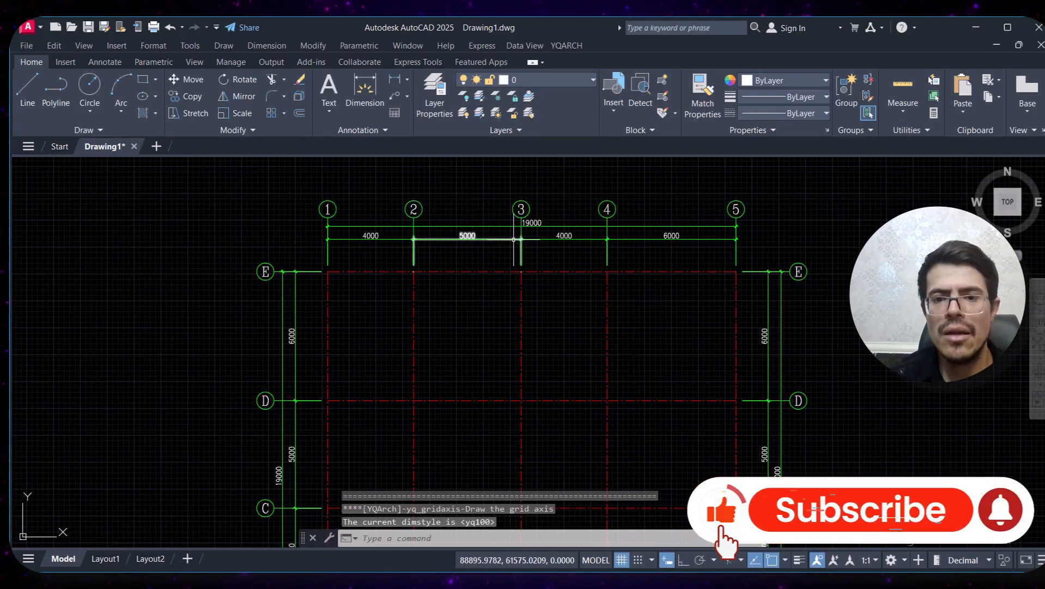
scroll(513, 239, down, 2)
middle_drag(523, 306, 483, 261)
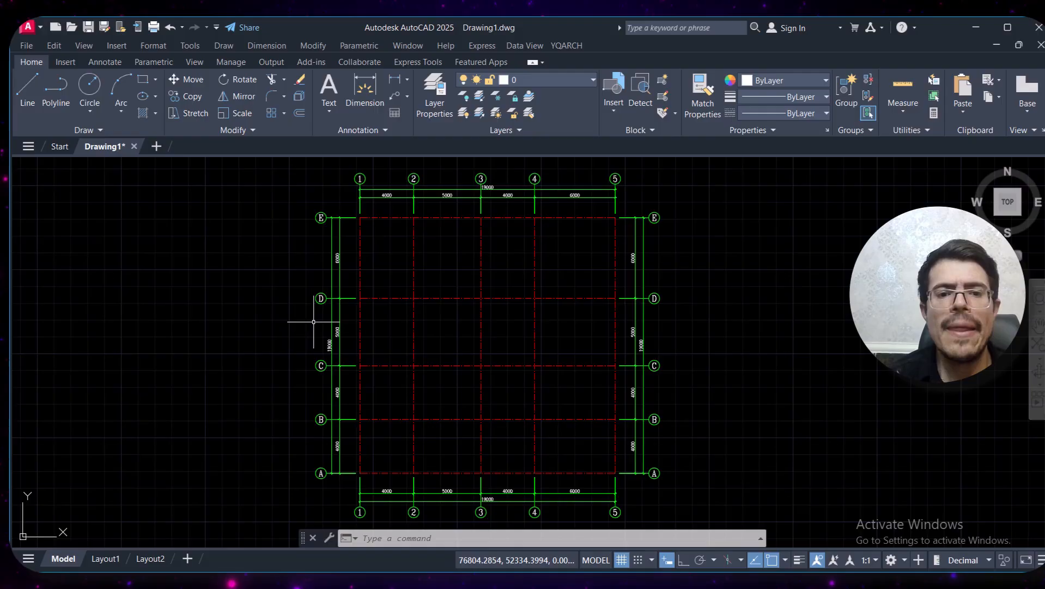
scroll(379, 201, up, 4)
middle_drag(443, 222, 369, 270)
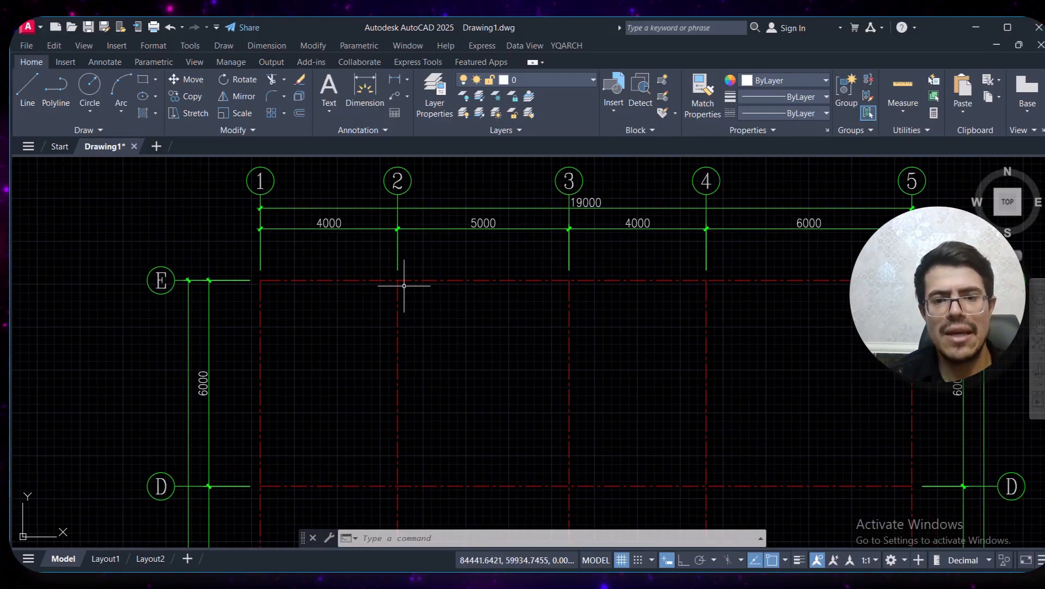
scroll(518, 354, down, 4)
mouse_move(536, 366)
middle_down()
mouse_move(529, 307)
mouse_move(508, 273)
middle_up()
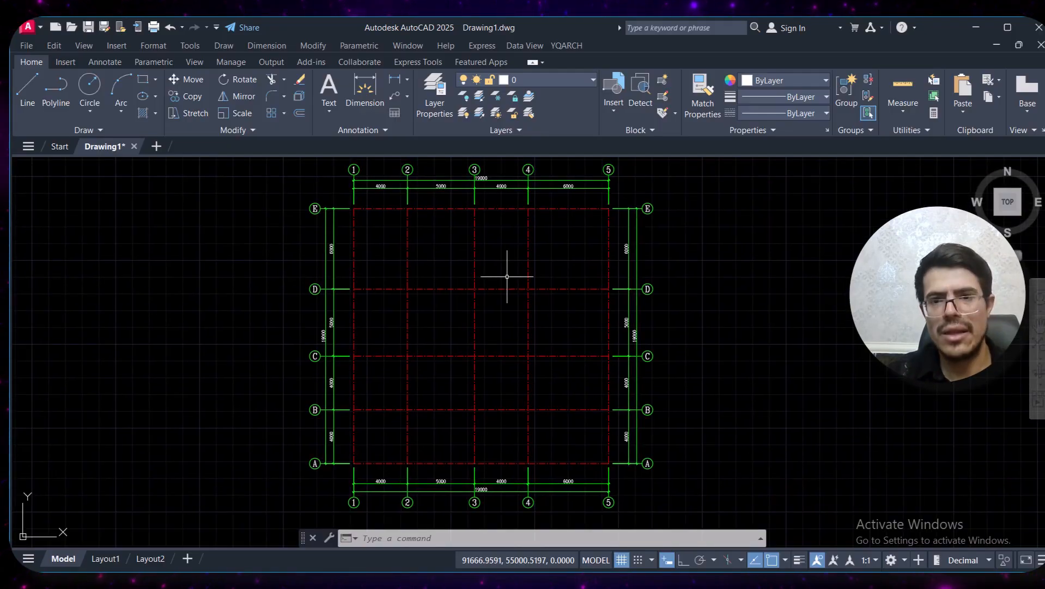
- Arrange filled rectangular columns of size 500,500 at every intersection of the grid by windowing all its axes
click(564, 45)
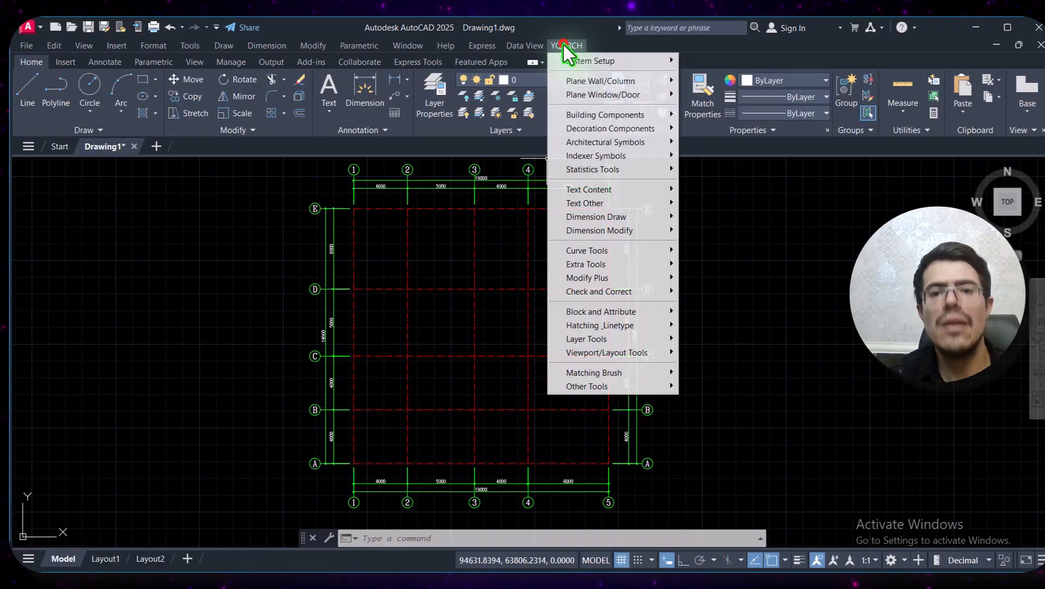
mouse_move(597, 81)
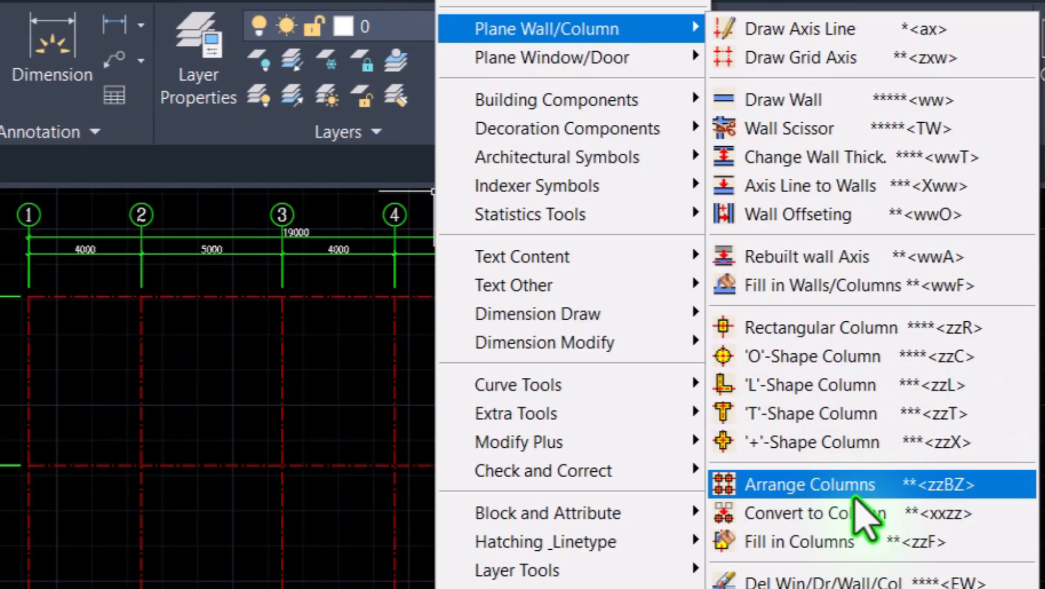
click(854, 497)
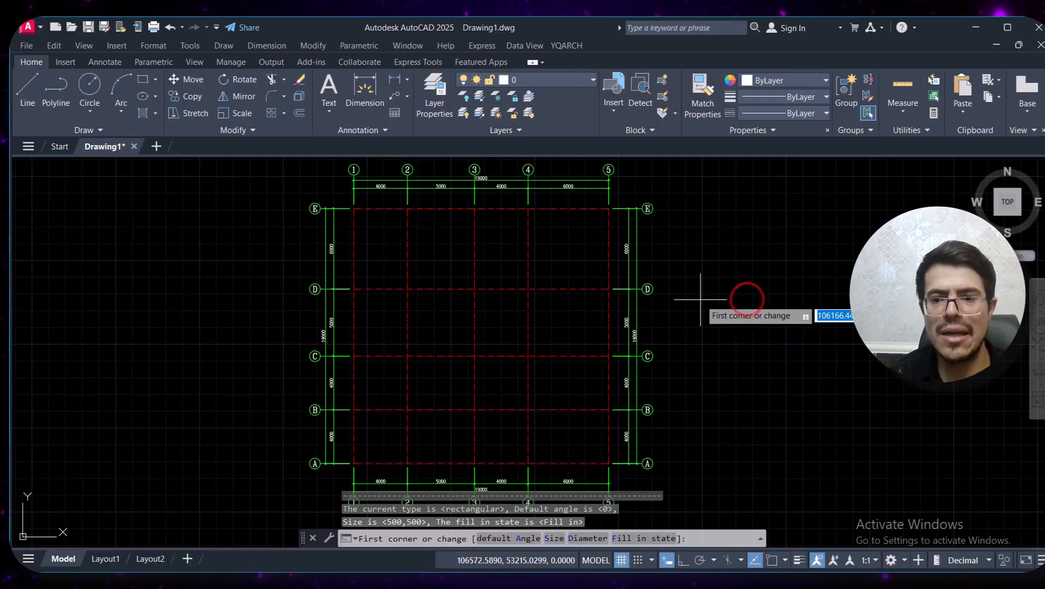
click(554, 538)
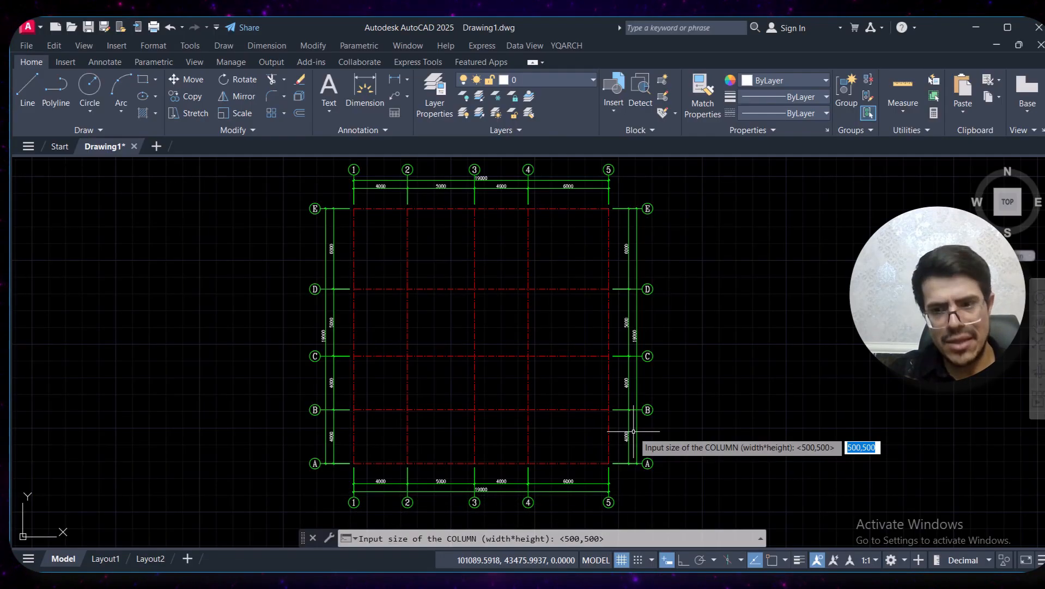
text(500)
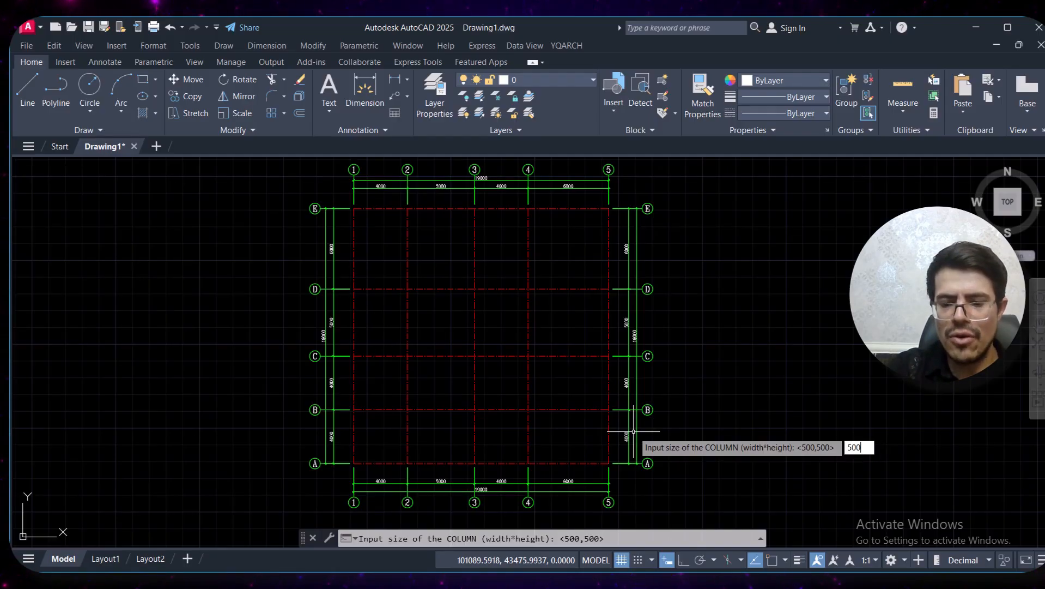
text(,500)
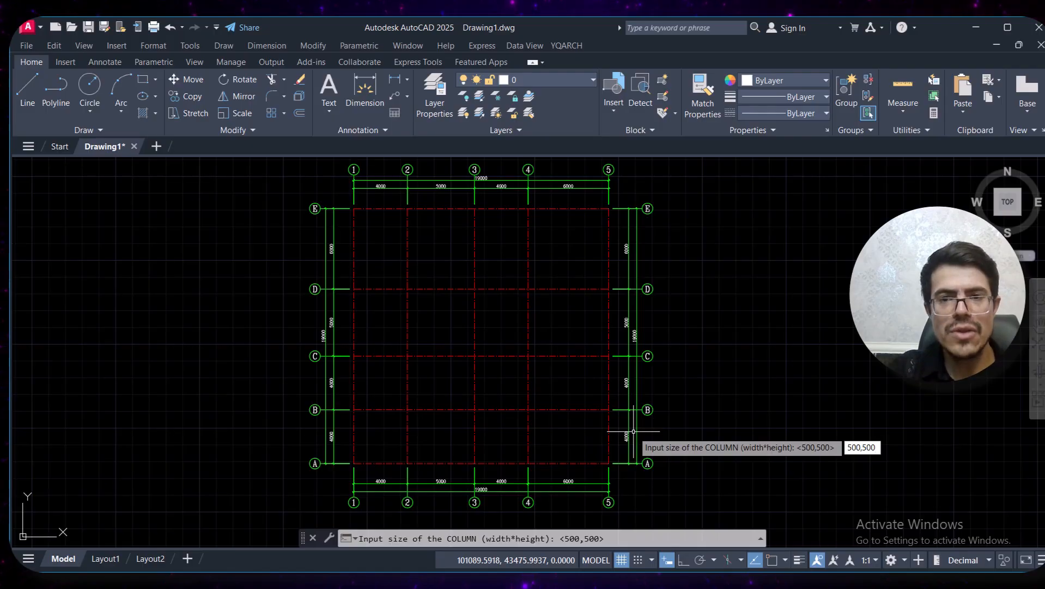
key(Return)
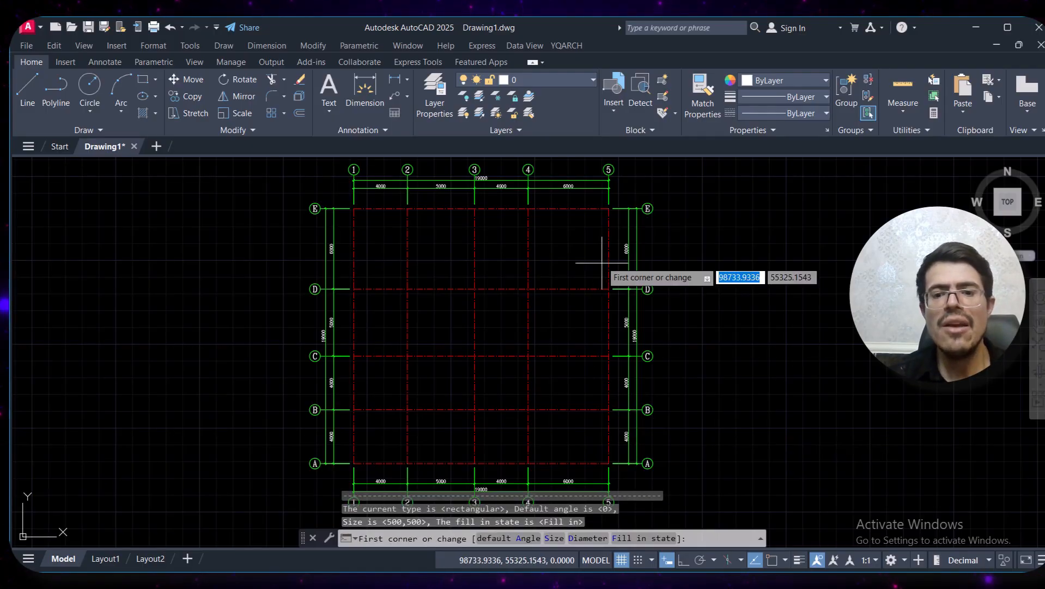
scroll(607, 267, down, 2)
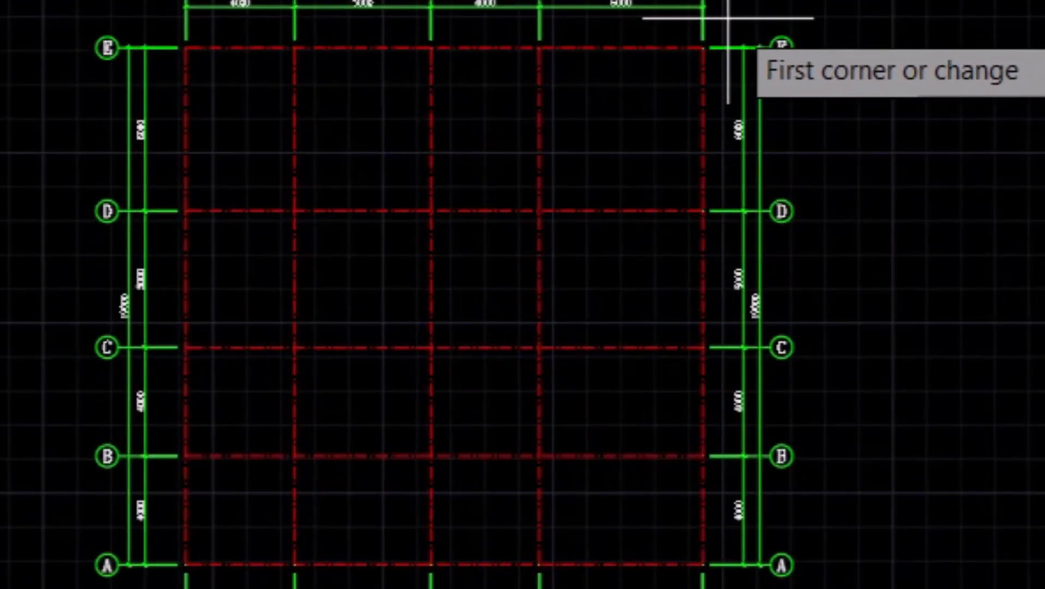
click(729, 18)
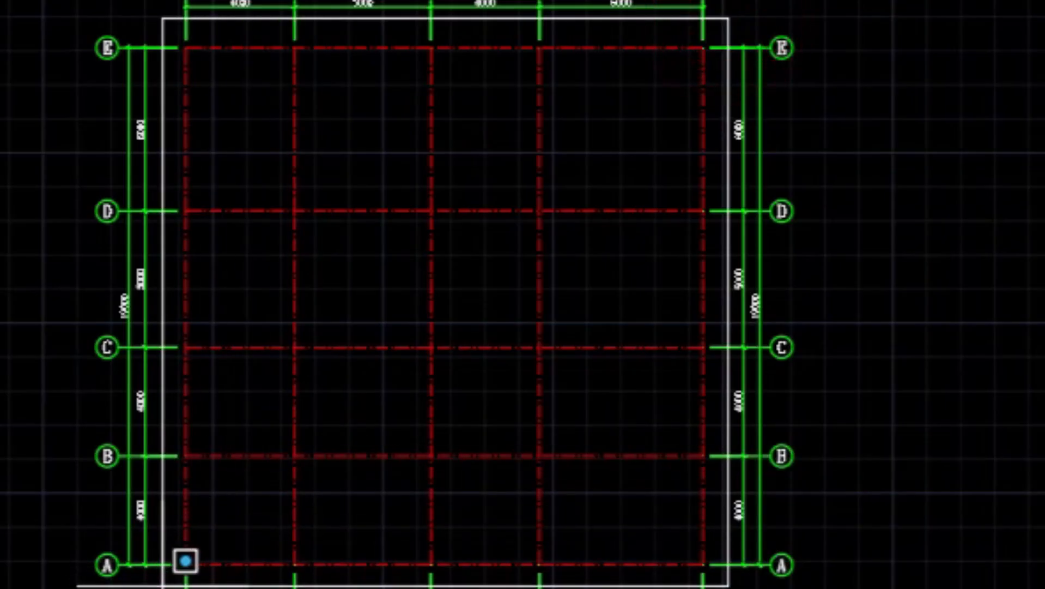
click(185, 561)
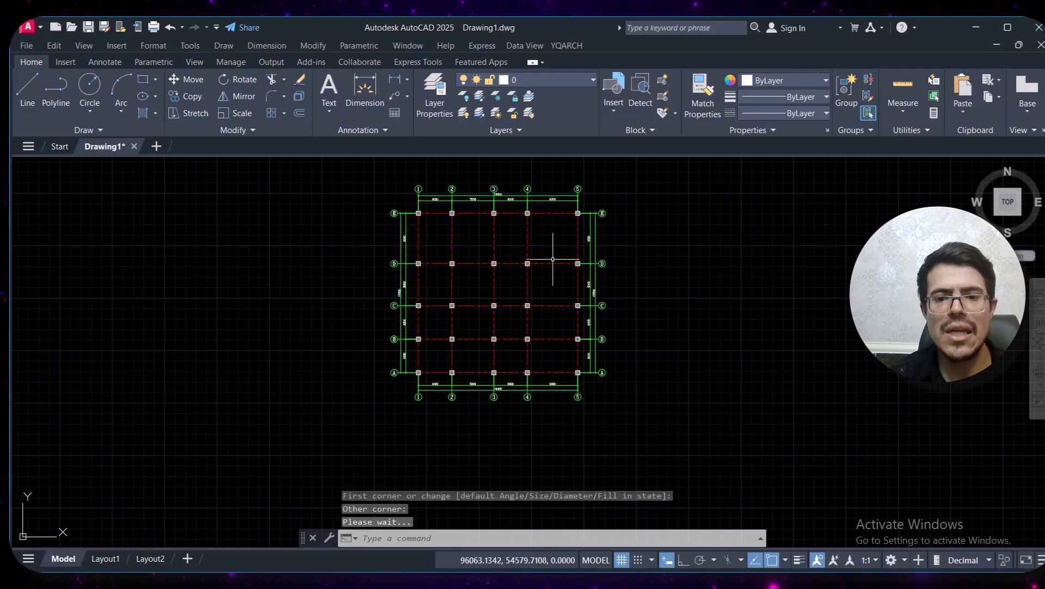
scroll(470, 130, up, 2)
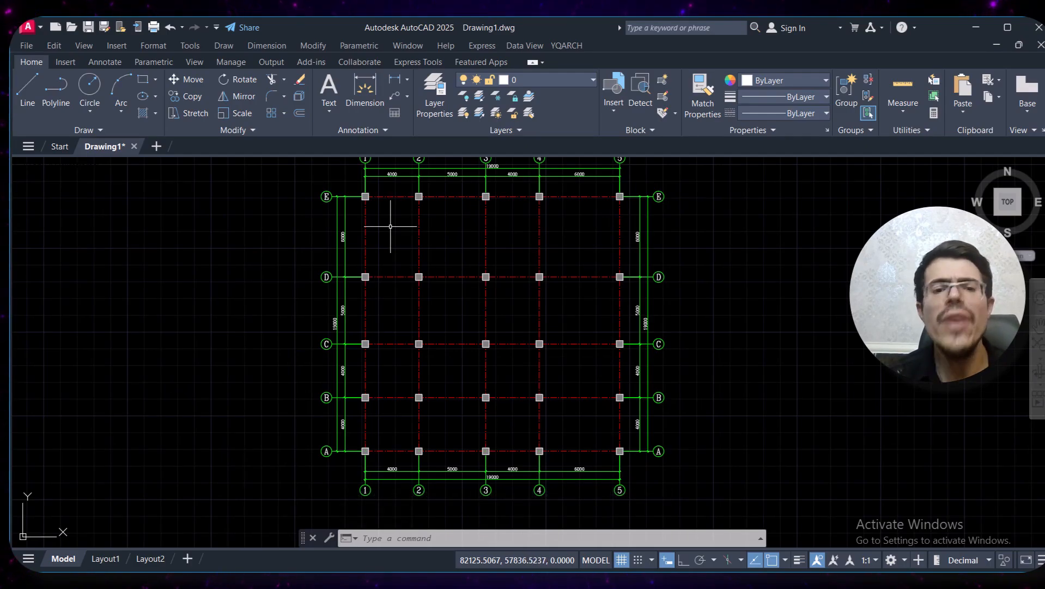
middle_drag(368, 250, 324, 271)
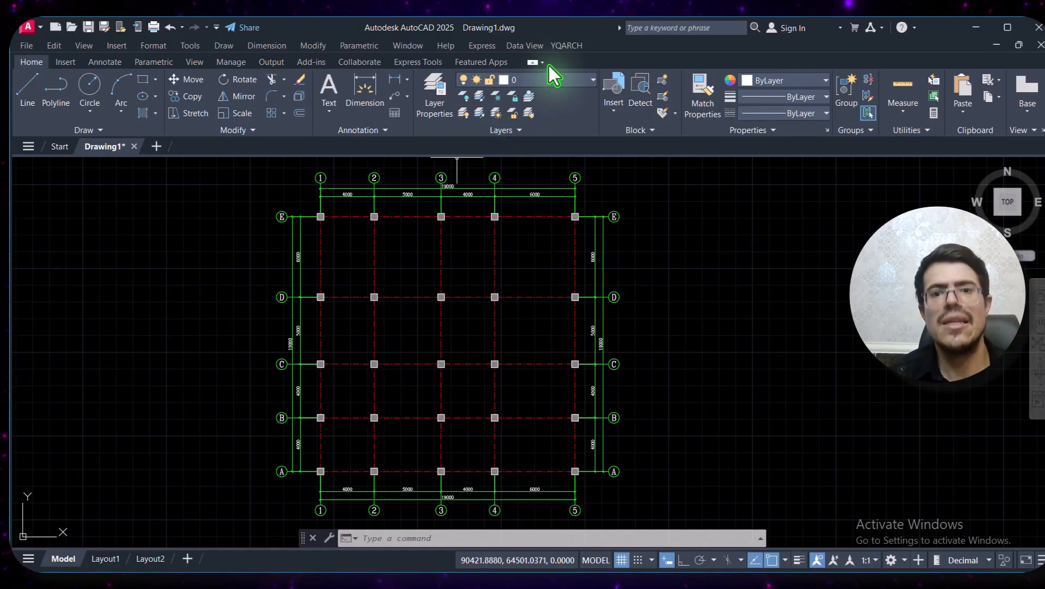
- Set up automatic serial numbering by picked points on a grid dimension's layer, with first number 1, prefix C- and text height 300
click(564, 45)
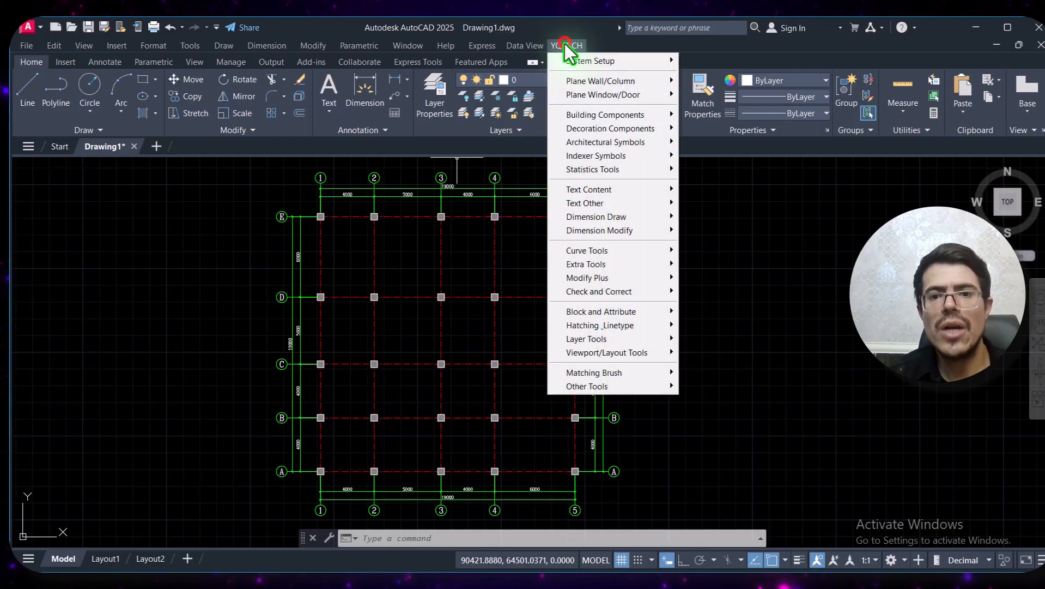
mouse_move(609, 172)
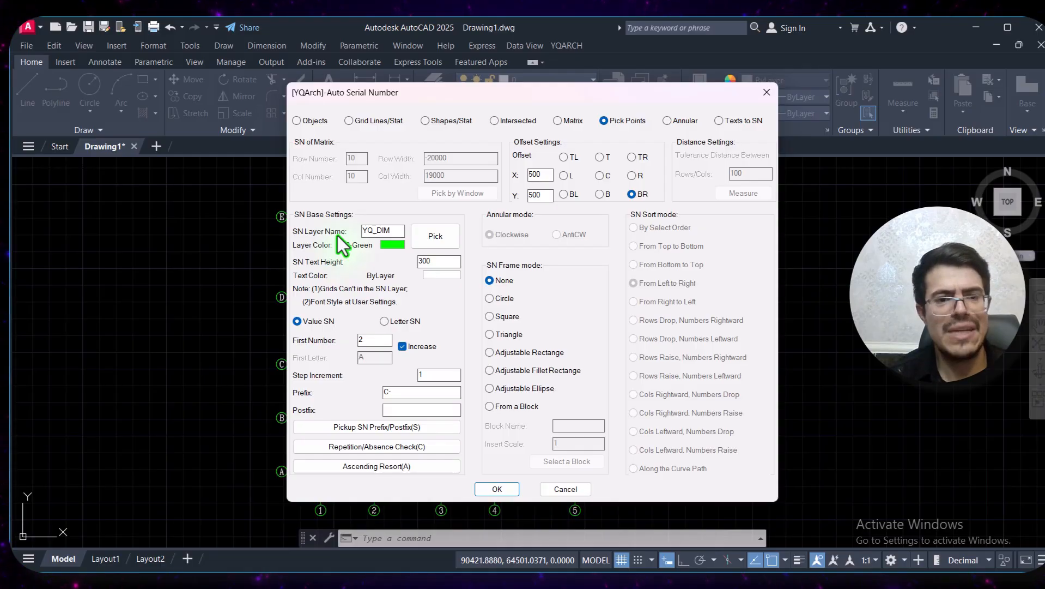
click(445, 239)
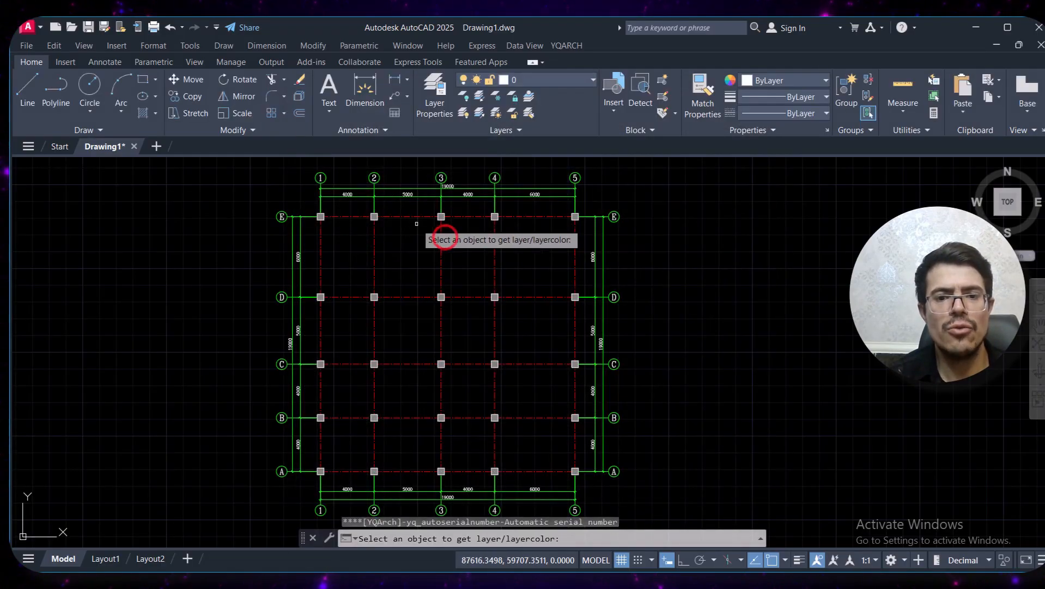
scroll(510, 180, up, 4)
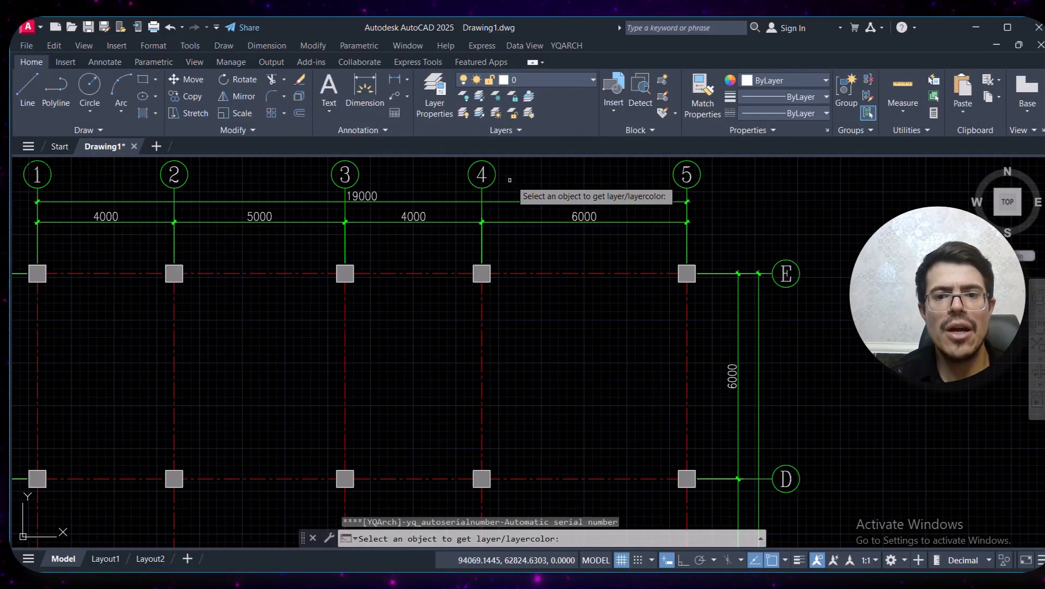
click(570, 221)
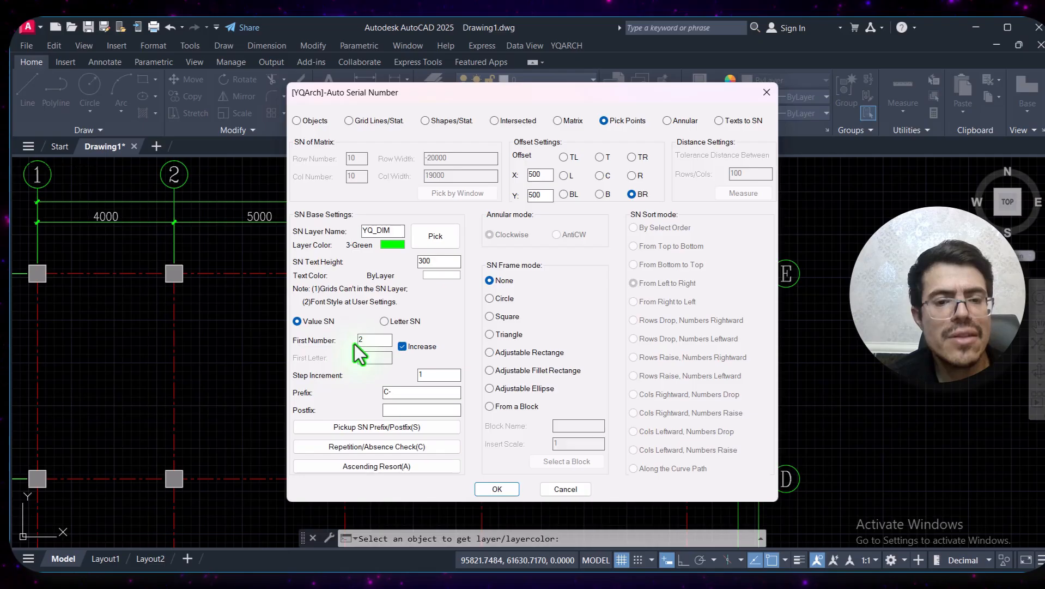
double_click(374, 340)
text(0)
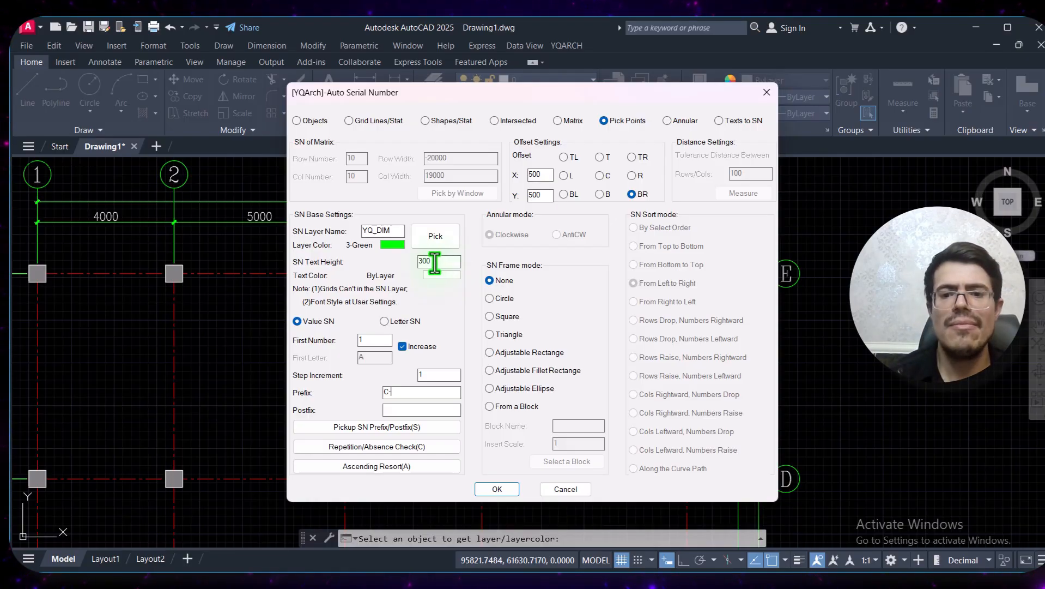
click(497, 489)
- Label the five columns along axis E as C-1 to C-5, from axis 1 to axis 5
middle_drag(423, 361, 623, 326)
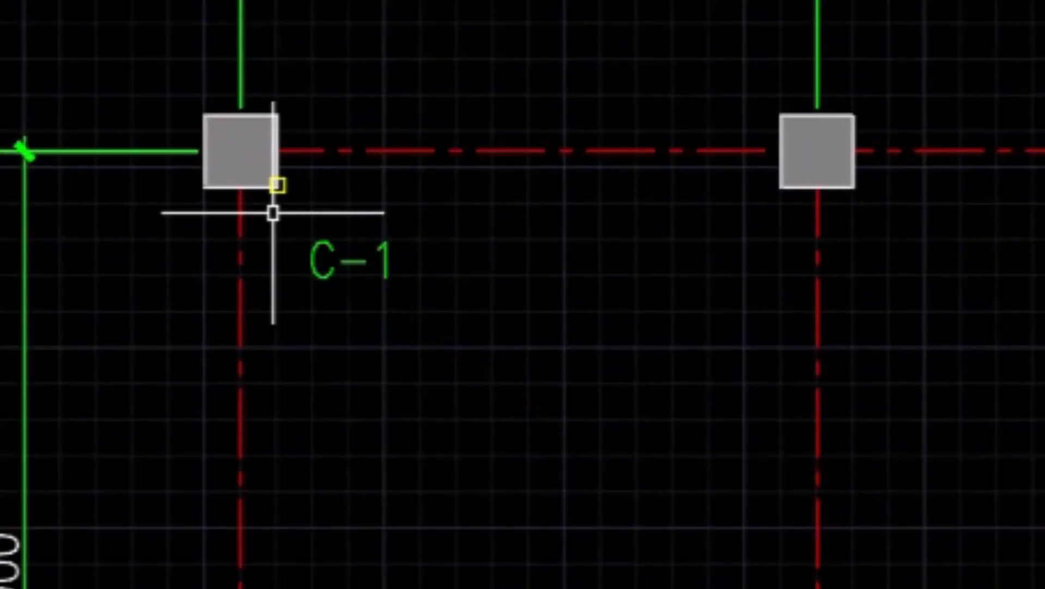
click(243, 159)
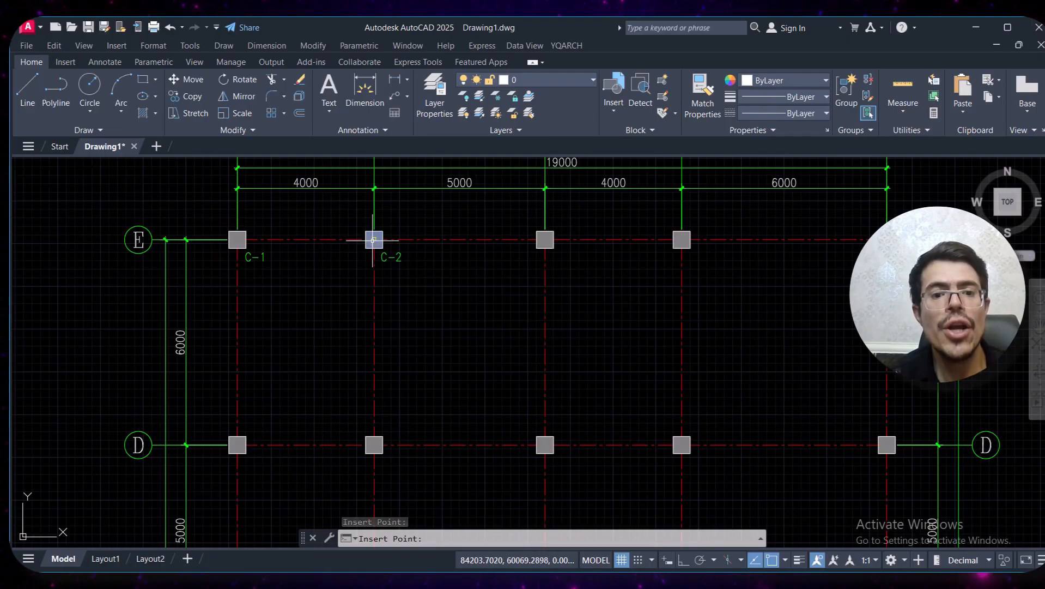
click(374, 240)
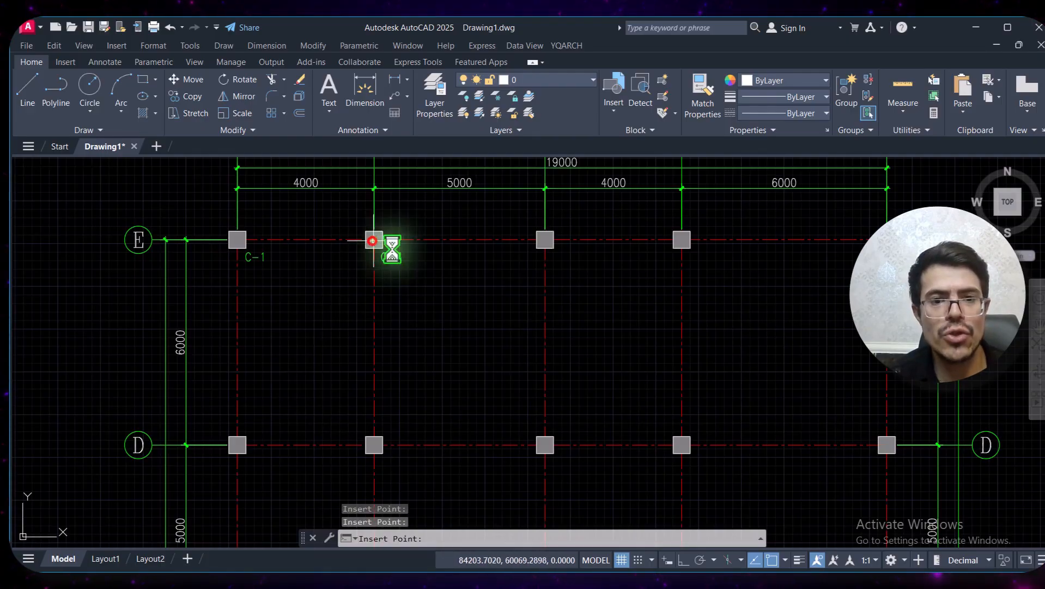
click(546, 240)
middle_drag(606, 294, 447, 287)
click(522, 235)
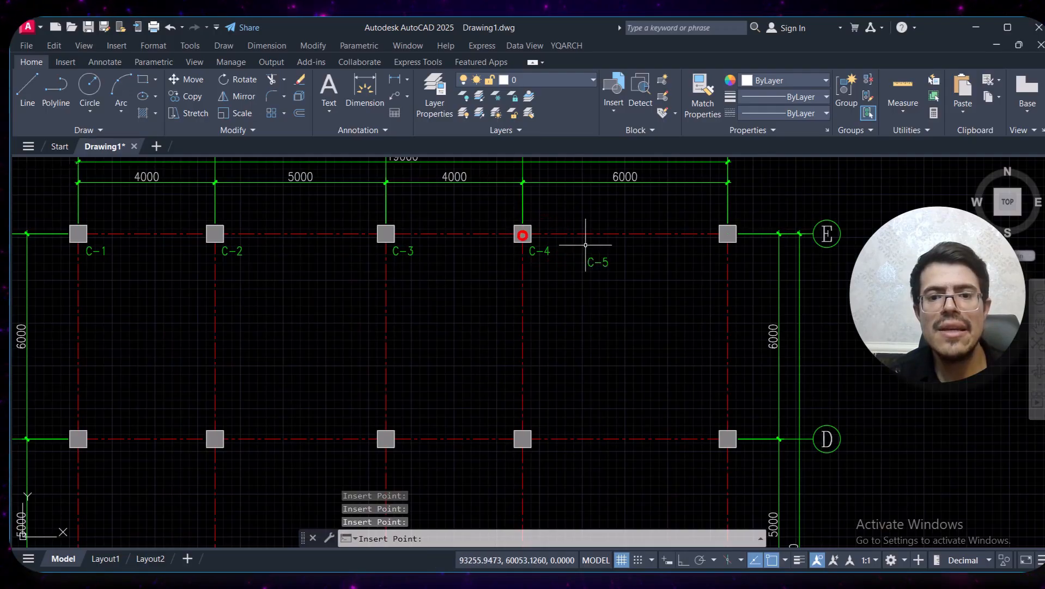
click(728, 235)
- Label the five columns along axis D as C-6 to C-10, from axis 1 to axis 5
middle_drag(509, 357, 689, 227)
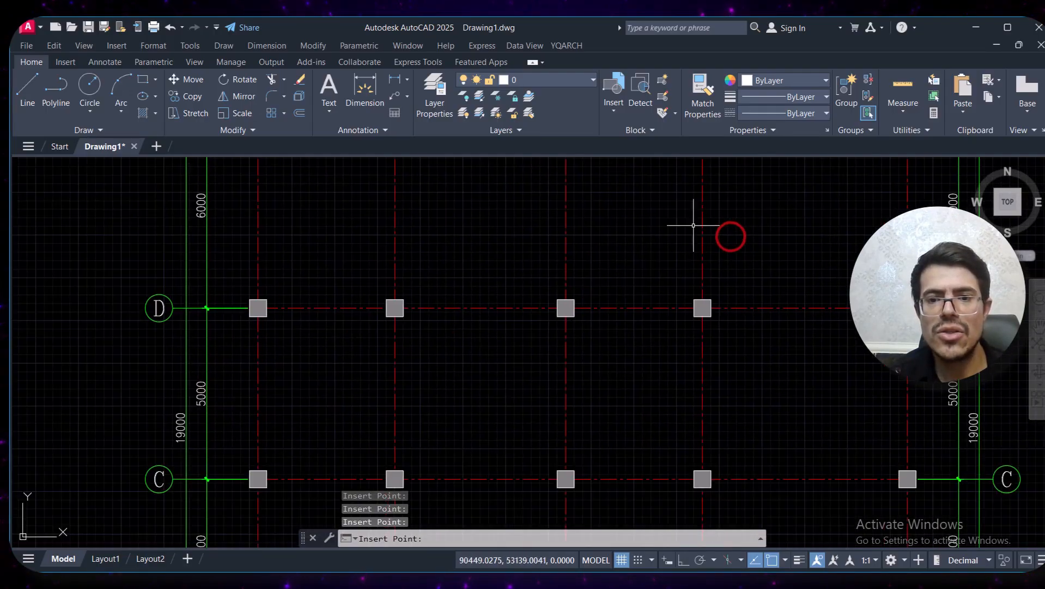
click(257, 308)
click(393, 308)
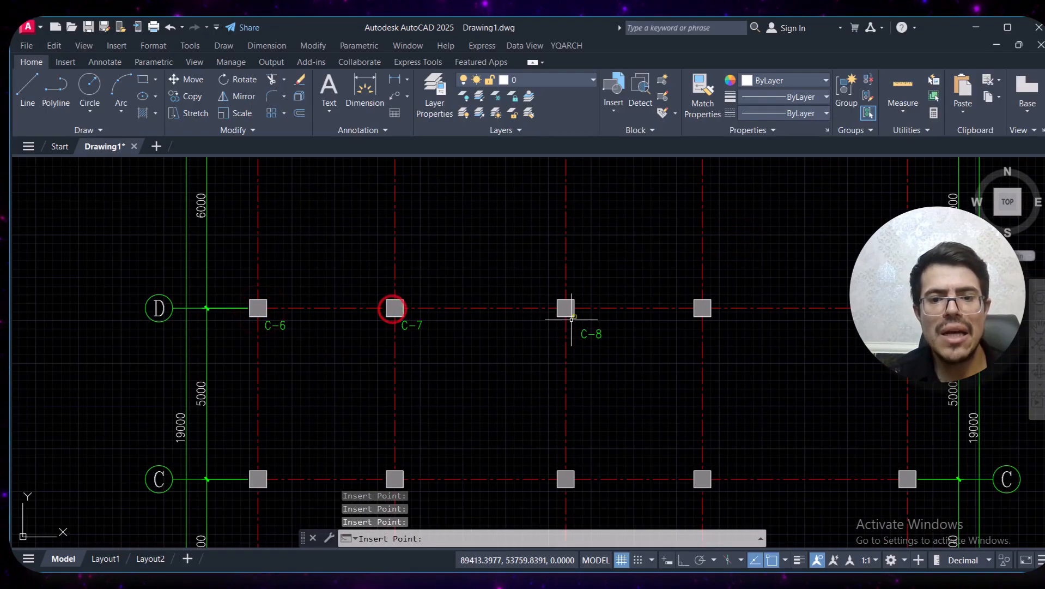
click(566, 308)
middle_drag(703, 309, 554, 318)
click(553, 317)
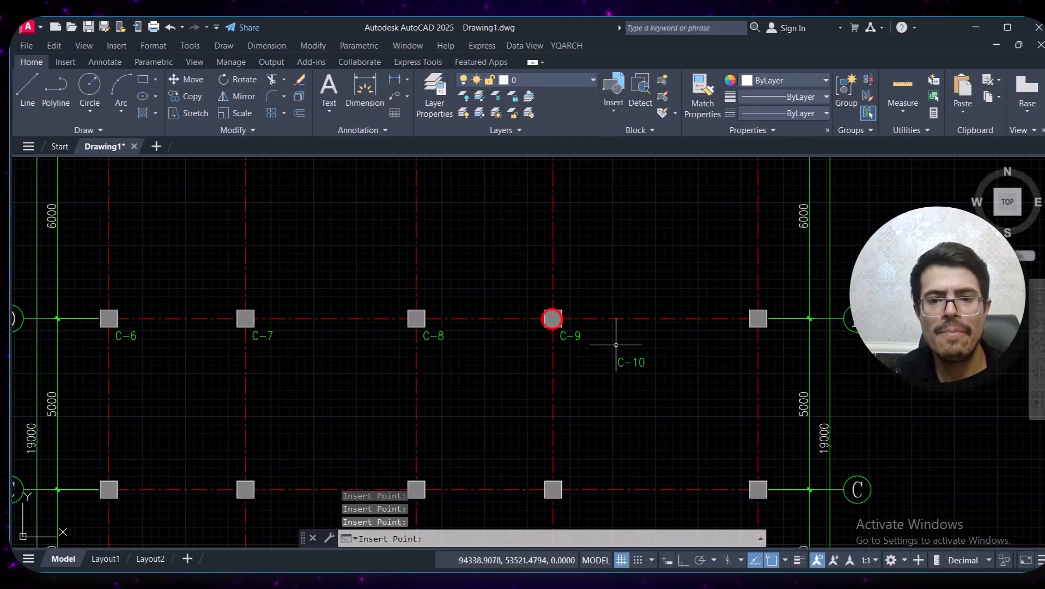
click(757, 319)
- Label the five columns along axis C as C-11 to C-15, from axis 1 to axis 5
middle_drag(591, 438, 774, 262)
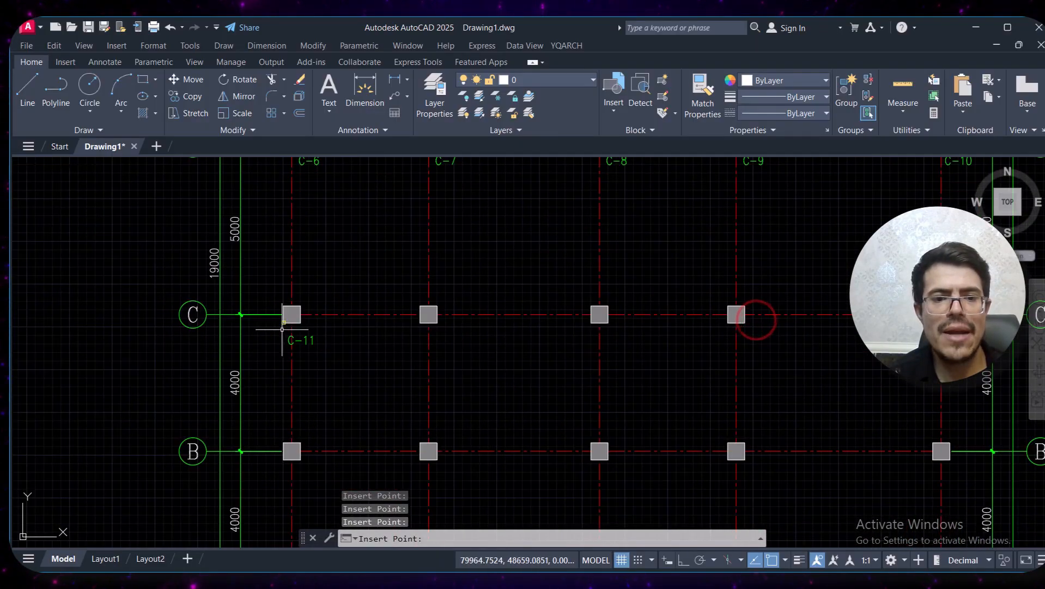
click(295, 311)
click(428, 314)
middle_drag(603, 311, 457, 331)
click(588, 334)
middle_drag(741, 345, 656, 357)
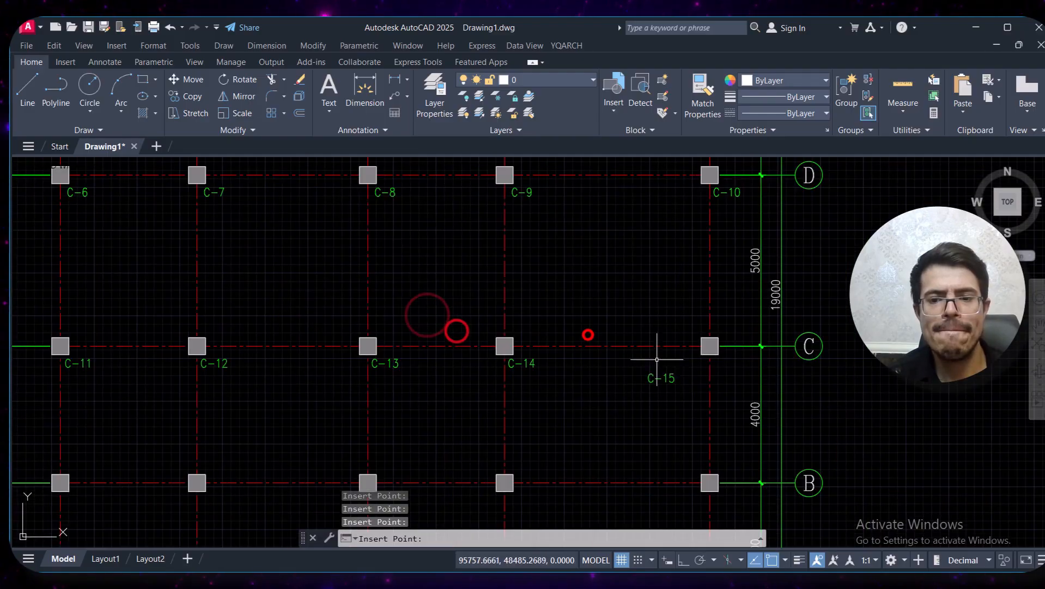
click(709, 348)
- Label the five columns along axis B as C-16 to C-20, from axis 1 to axis 5
middle_drag(233, 490, 359, 331)
click(190, 321)
click(321, 326)
middle_drag(491, 323, 406, 323)
click(406, 323)
click(546, 326)
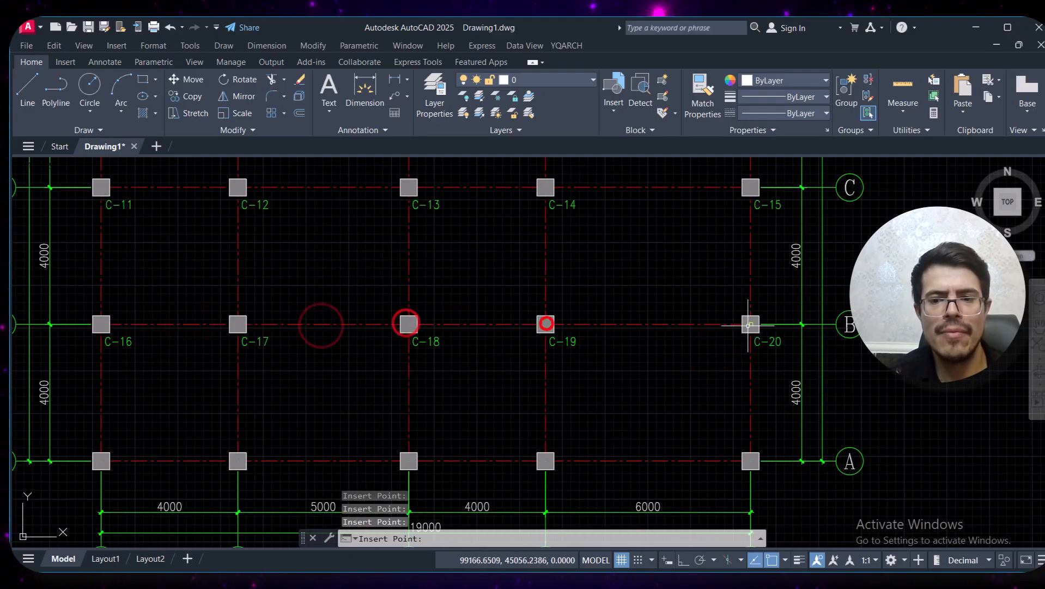
click(750, 324)
- Continue the C- numbering on the columns along axis A, at axes 1, 2 and 3
middle_drag(753, 327, 882, 256)
click(230, 390)
click(366, 391)
click(538, 390)
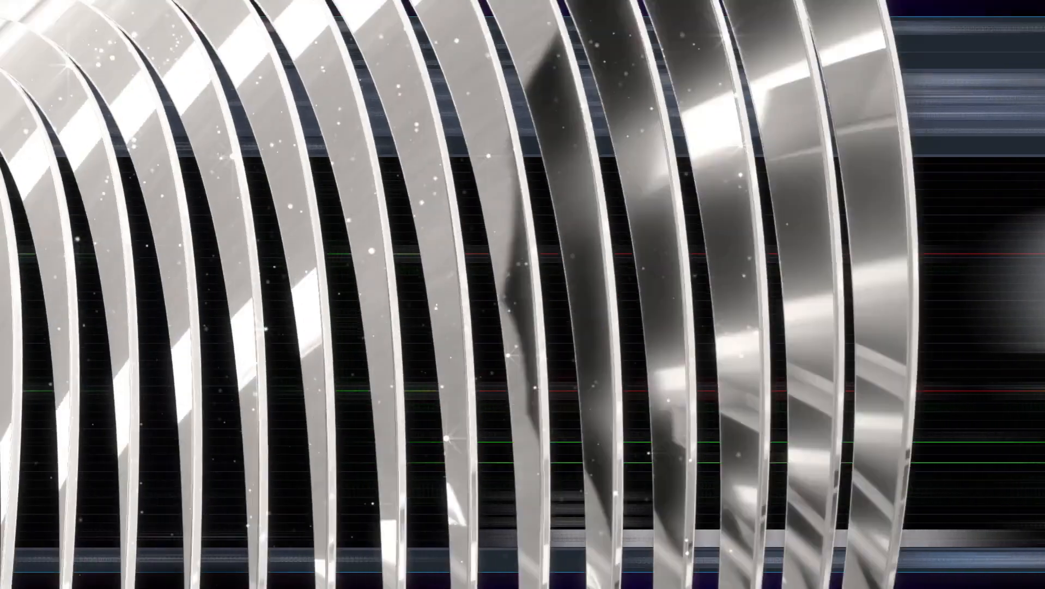